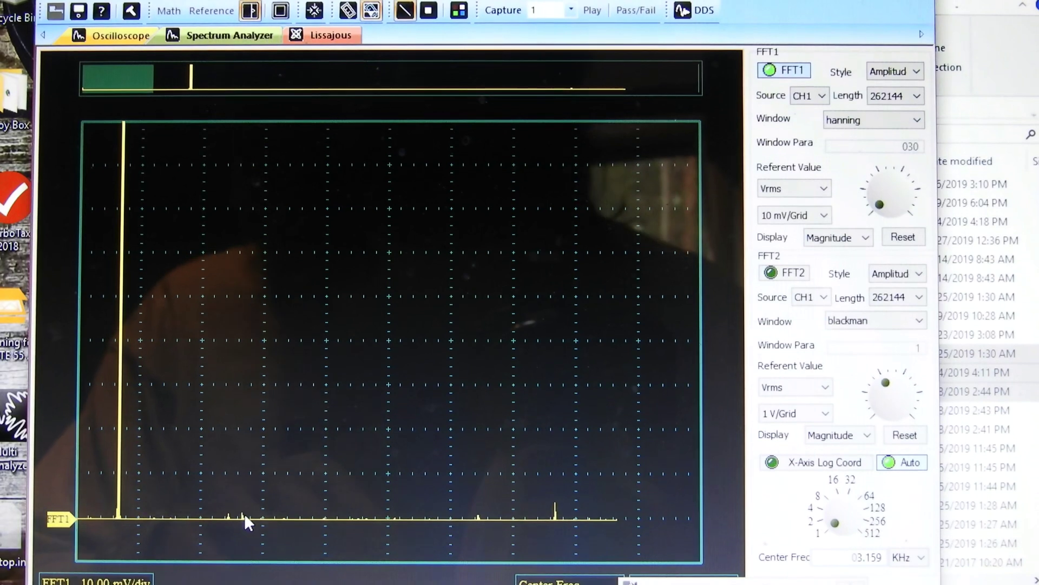
Switch FFT1 to dBVrms at 10 dBV/Grid and raise the trace to reveal the noise floor
{"action": "left_click", "coordinate": [826, 190]}
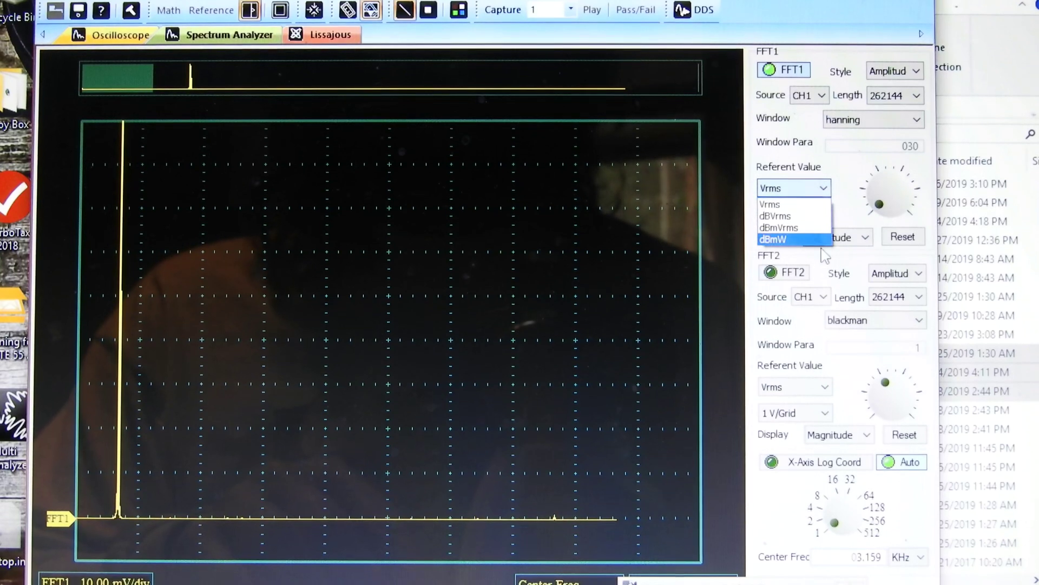
{"action": "left_click", "coordinate": [816, 217]}
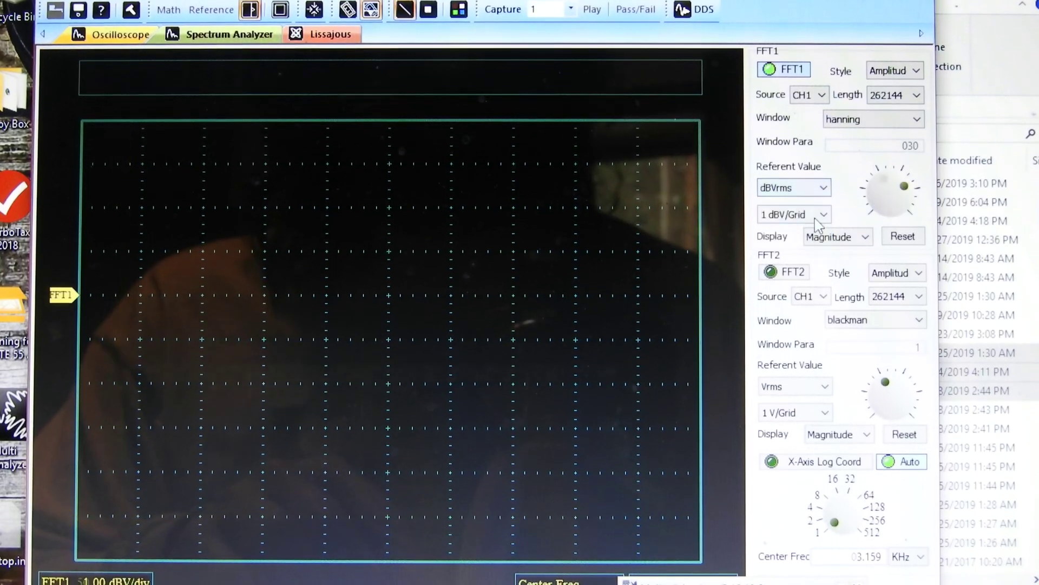
{"action": "left_click", "coordinate": [825, 215]}
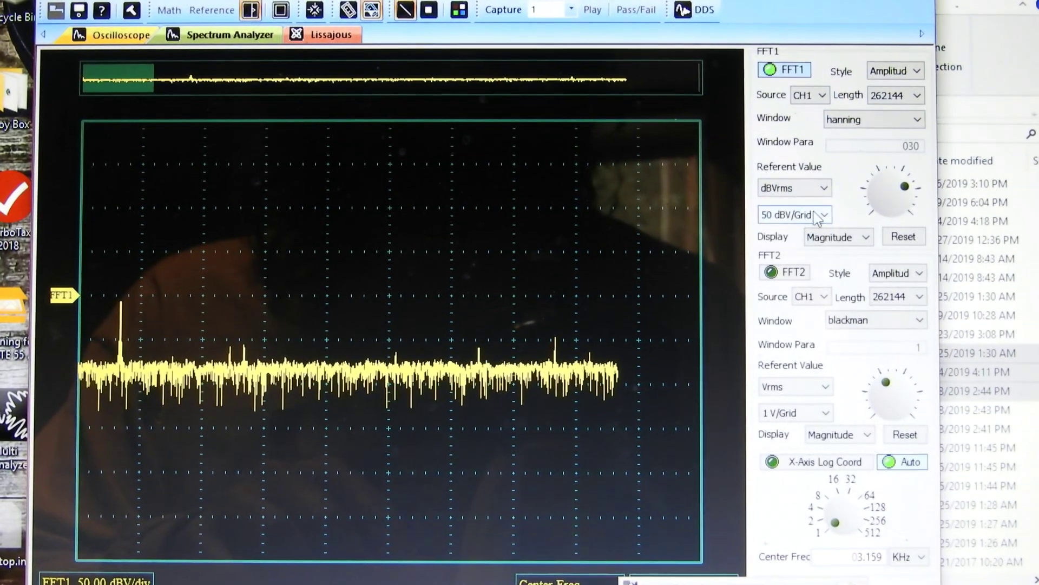
{"action": "left_click", "coordinate": [792, 244]}
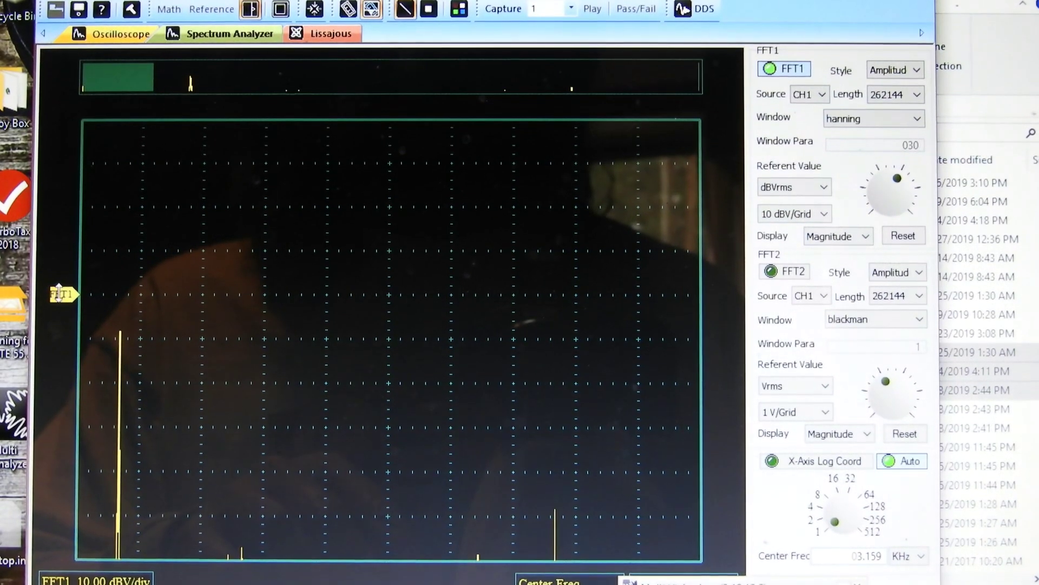
{"action": "left_click_drag", "start_coordinate": [54, 297], "coordinate": [51, 175]}
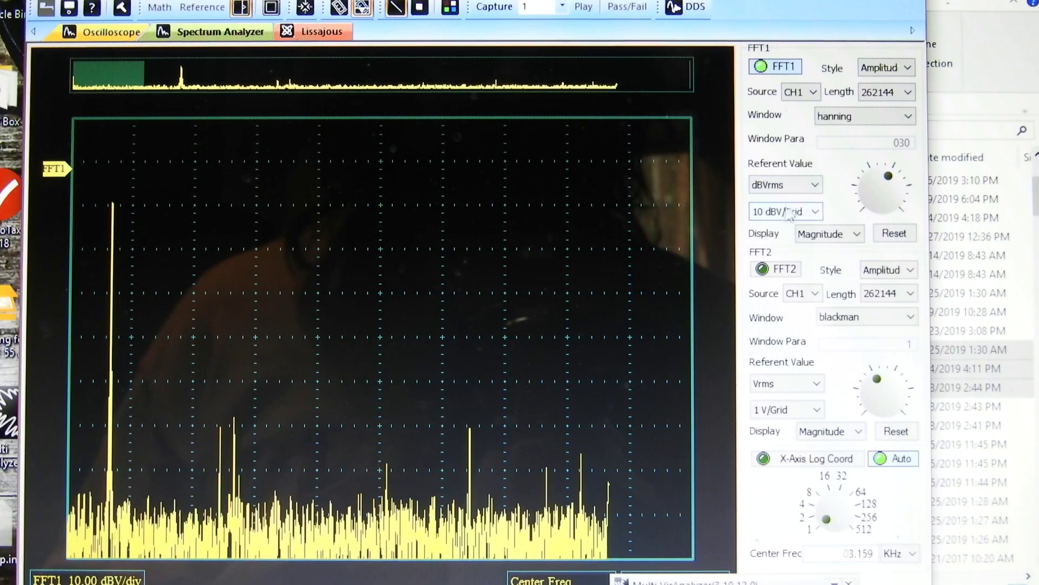
Return FFT1 to Vrms at 10 mV/Grid with the baseline at the display bottom
{"action": "left_click", "coordinate": [817, 185]}
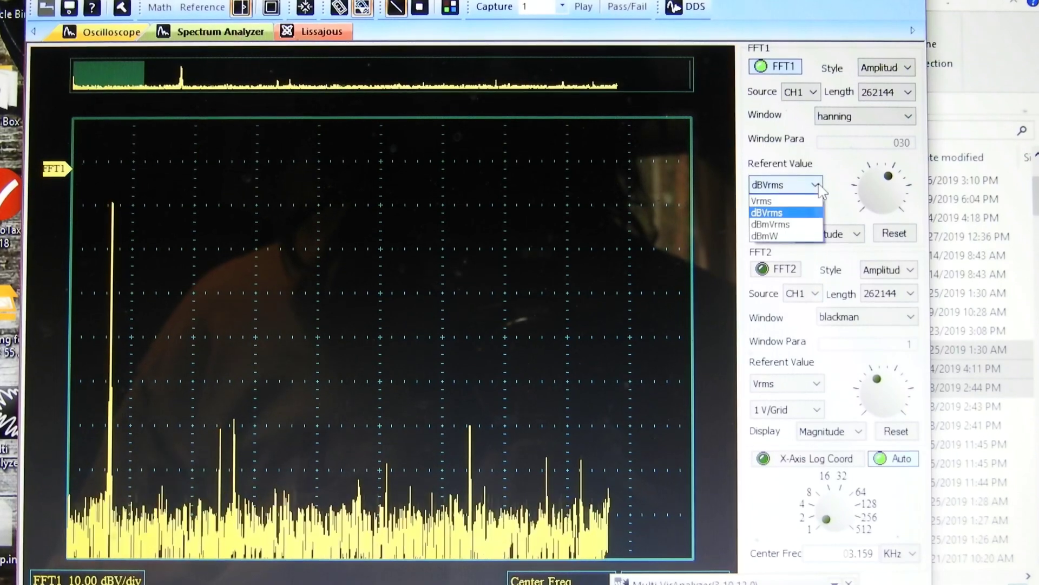
{"action": "left_click", "coordinate": [763, 200]}
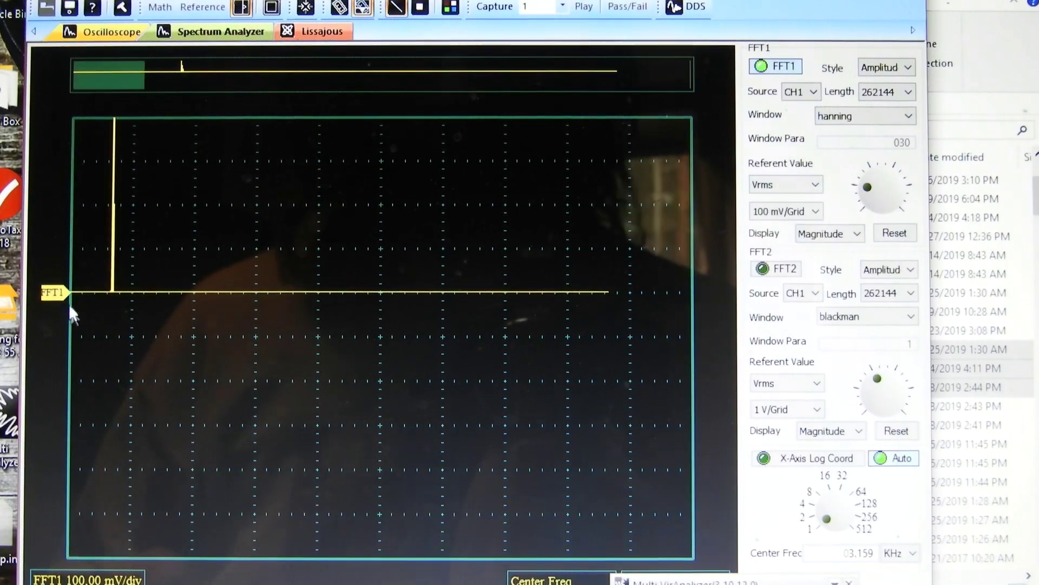
{"action": "left_click_drag", "start_coordinate": [55, 293], "coordinate": [61, 530]}
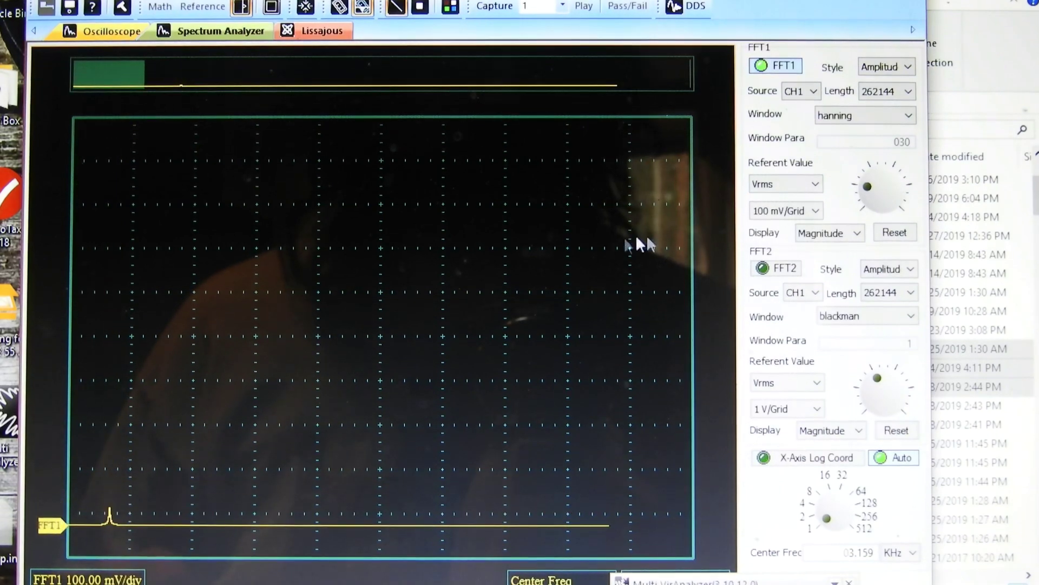
{"action": "left_click_drag", "start_coordinate": [869, 188], "coordinate": [895, 200]}
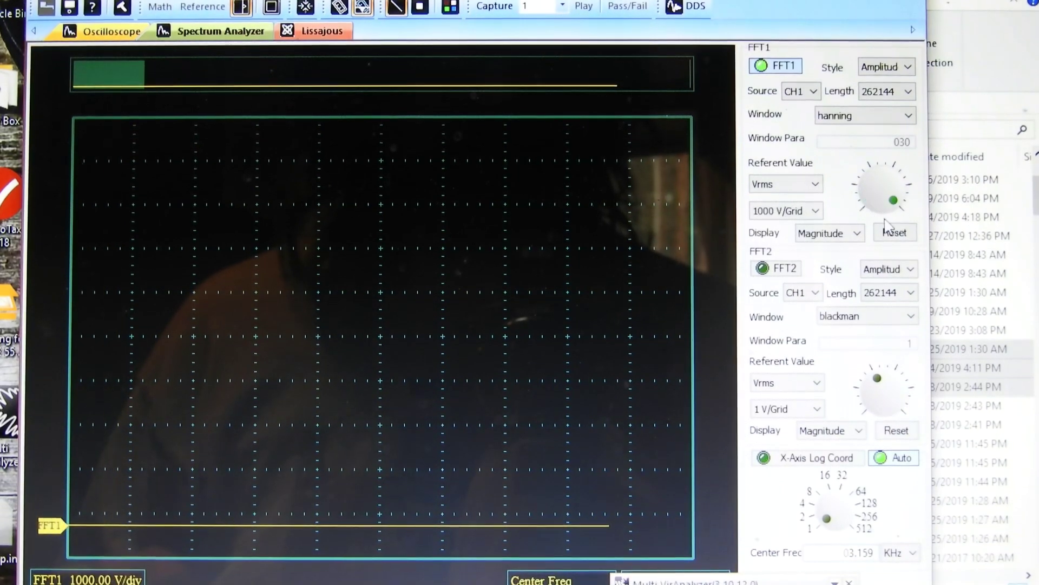
{"action": "left_click", "coordinate": [894, 233]}
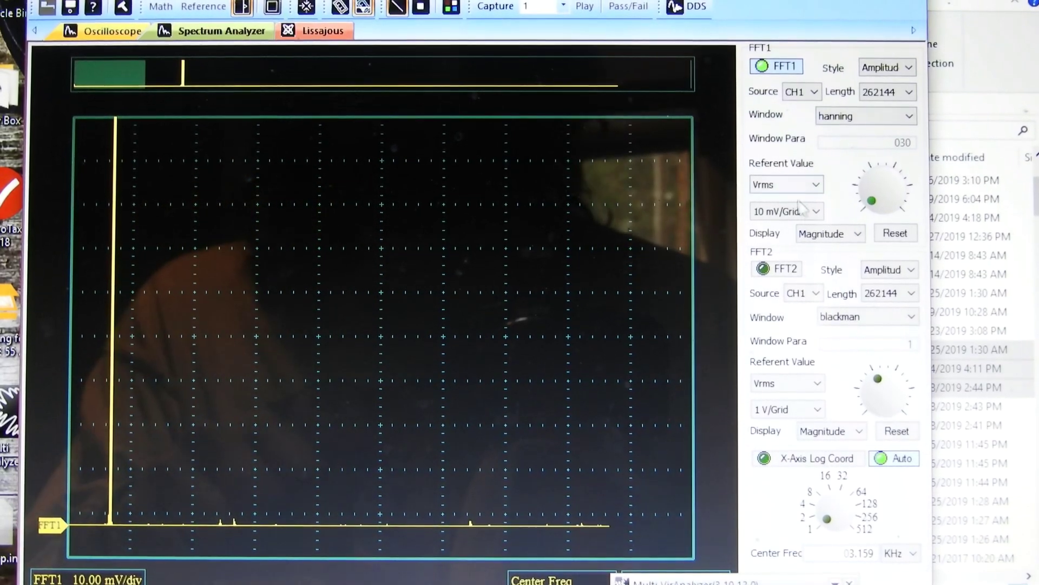
Switch FFT1 to dBVrms at 10 dBV/Grid and pan the spectrum to show the harmonics
{"action": "left_click", "coordinate": [819, 211]}
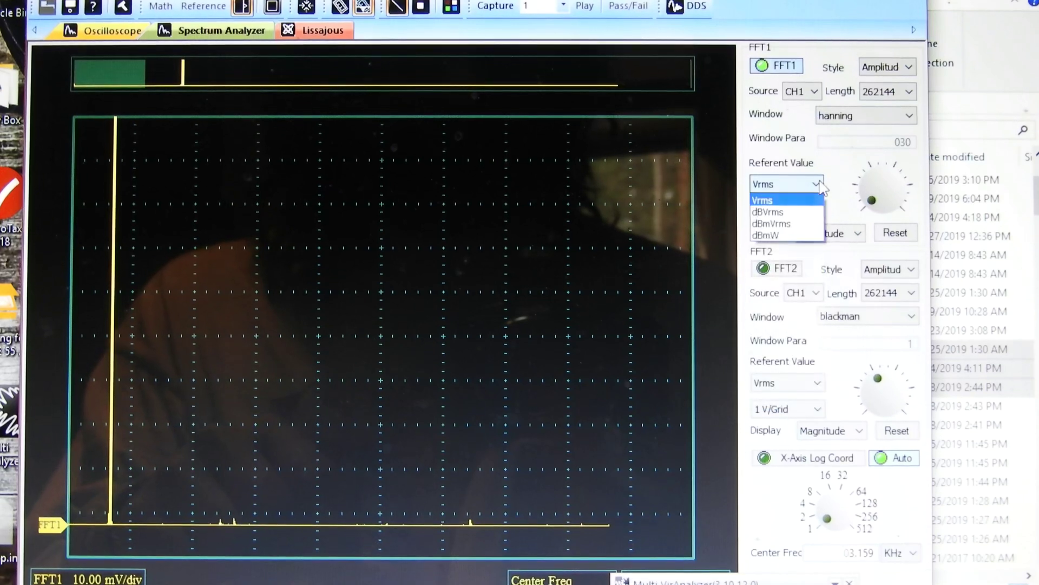
{"action": "left_click", "coordinate": [807, 213]}
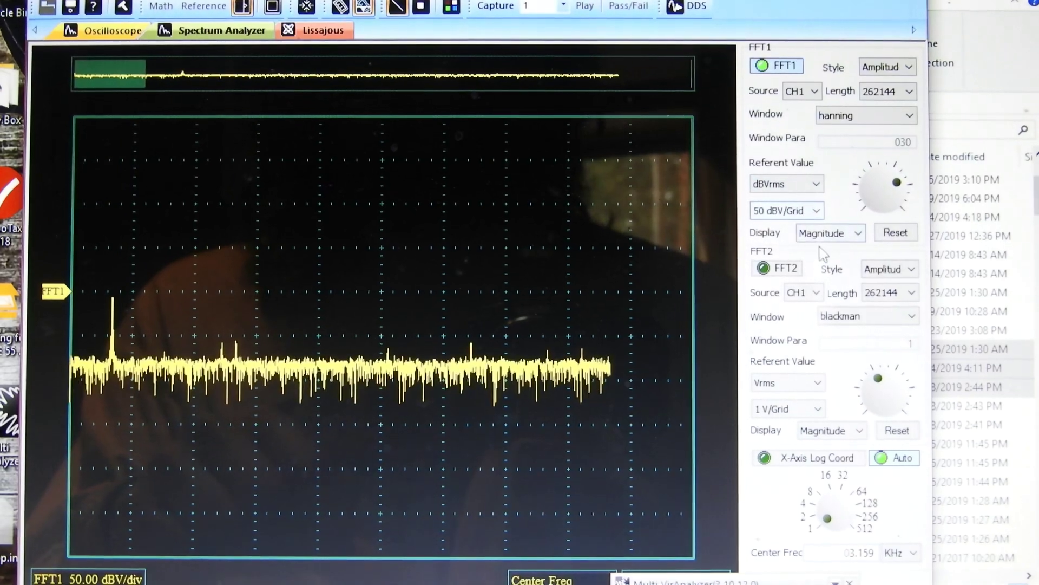
{"action": "left_click", "coordinate": [816, 211]}
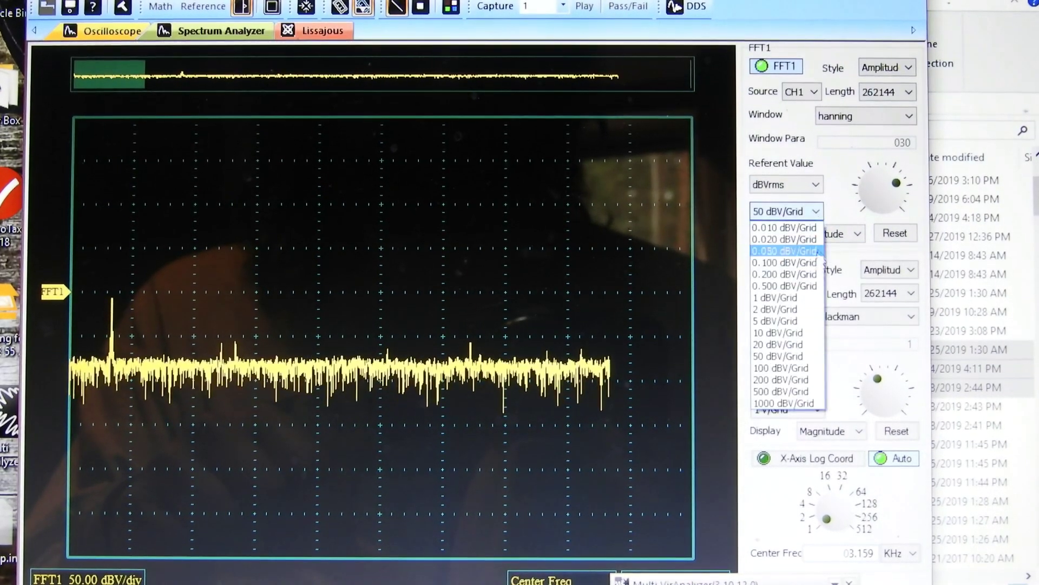
{"action": "left_click", "coordinate": [779, 333]}
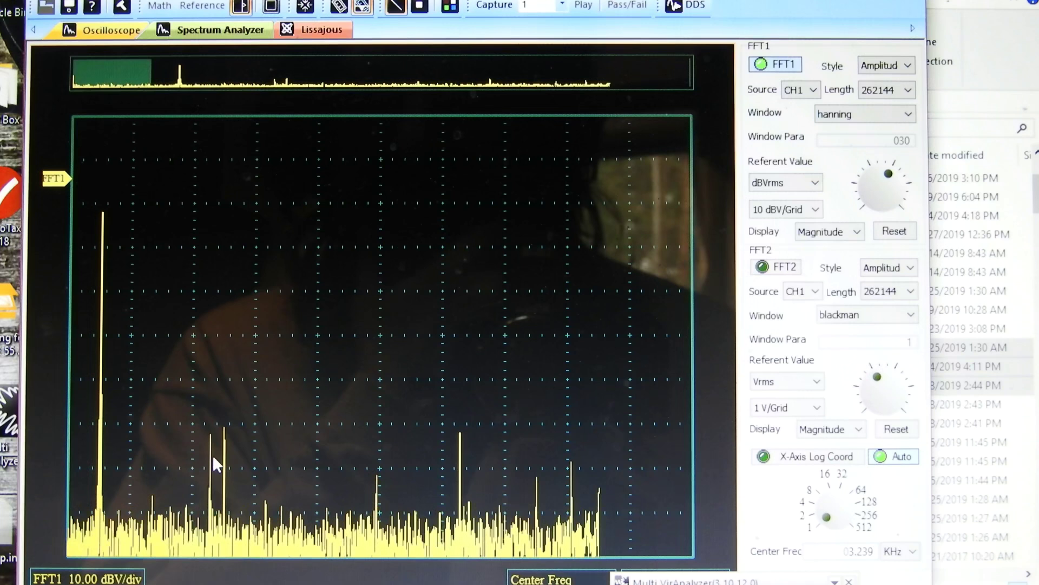
{"action": "mouse_move", "coordinate": [299, 424]}
{"action": "left_mouse_down"}
{"action": "mouse_move", "coordinate": [322, 342]}
{"action": "mouse_move", "coordinate": [299, 354]}
{"action": "left_mouse_up"}
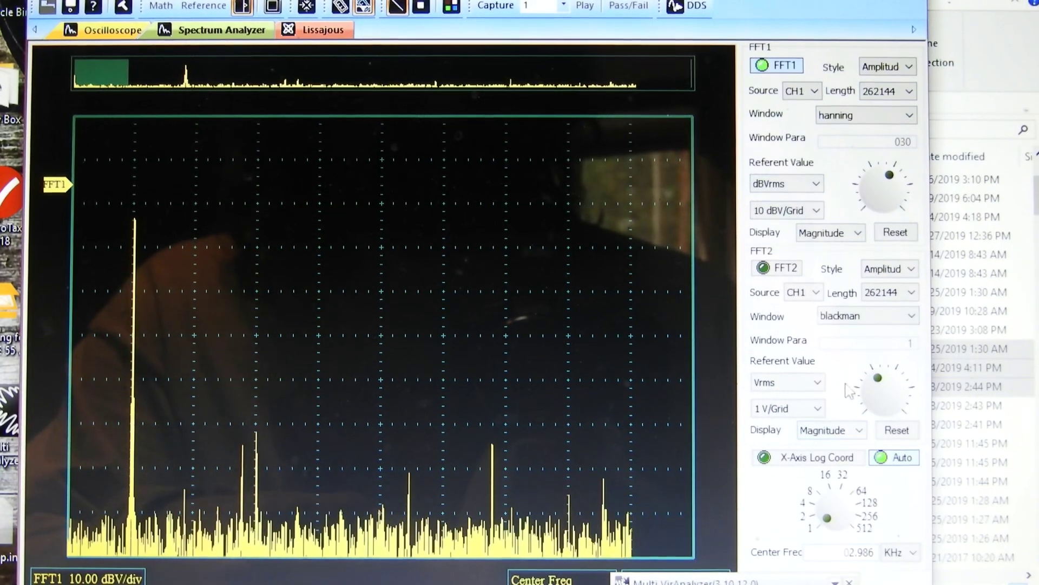
Set FFT1 back to Vrms, set the grid scale, and drop the baseline to the bottom
{"action": "left_click", "coordinate": [818, 184]}
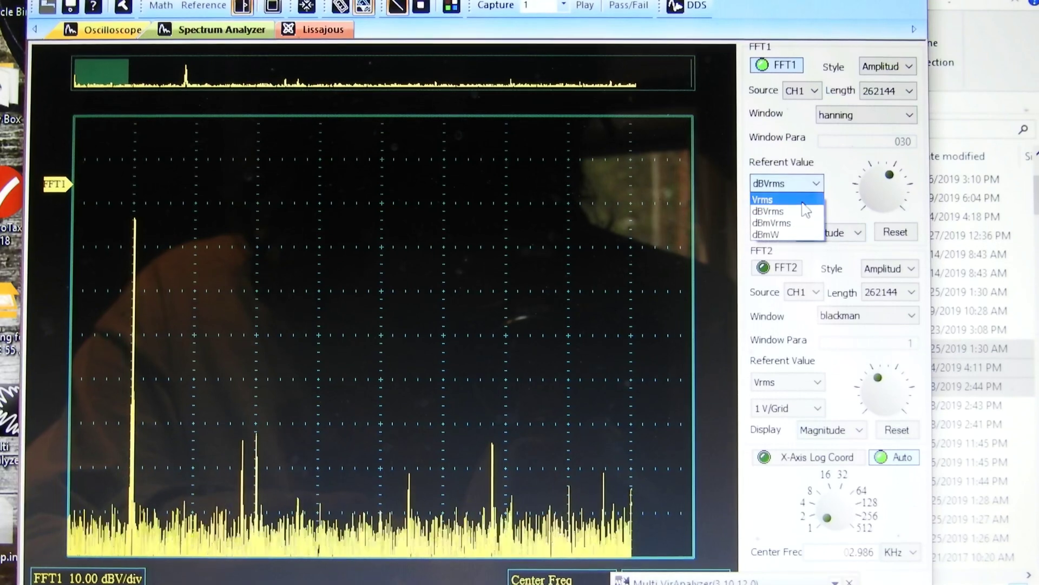
{"action": "left_click", "coordinate": [780, 197]}
{"action": "left_click", "coordinate": [815, 211]}
{"action": "left_click", "coordinate": [784, 236]}
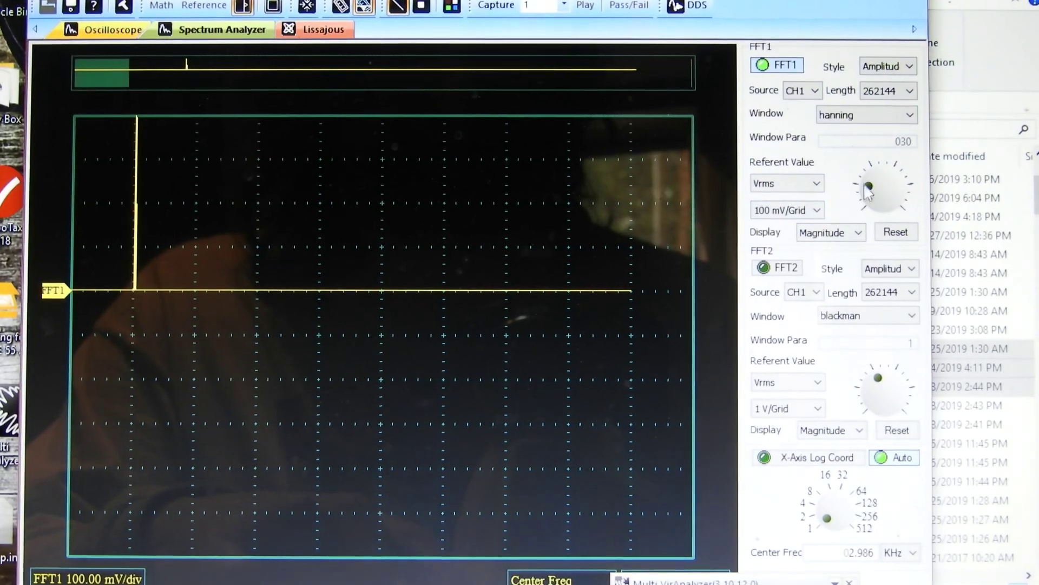
{"action": "scroll", "coordinate": [869, 204], "scroll_direction": "down", "scroll_amount": 1}
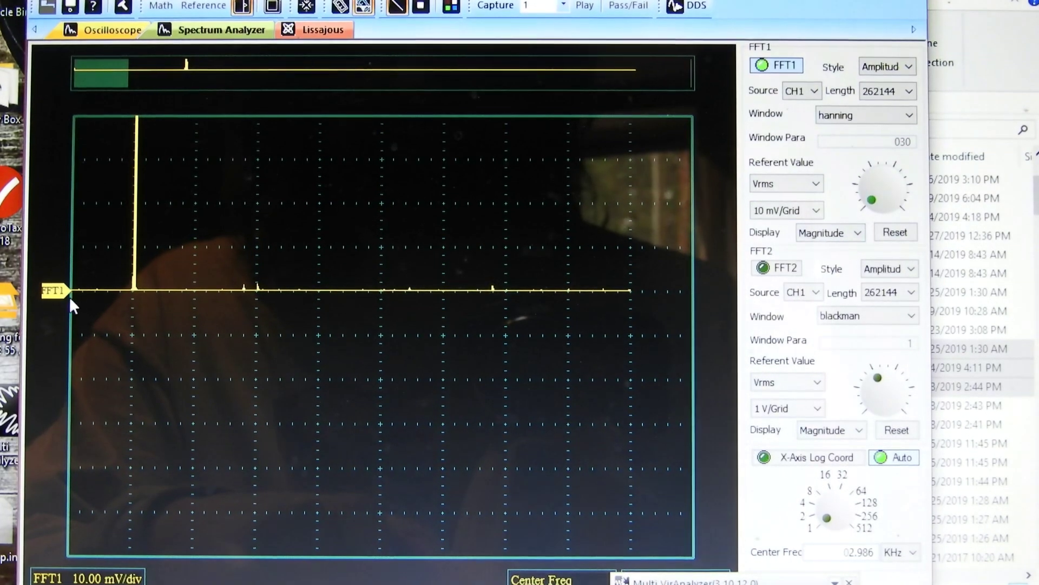
{"action": "left_click_drag", "start_coordinate": [55, 291], "coordinate": [51, 530]}
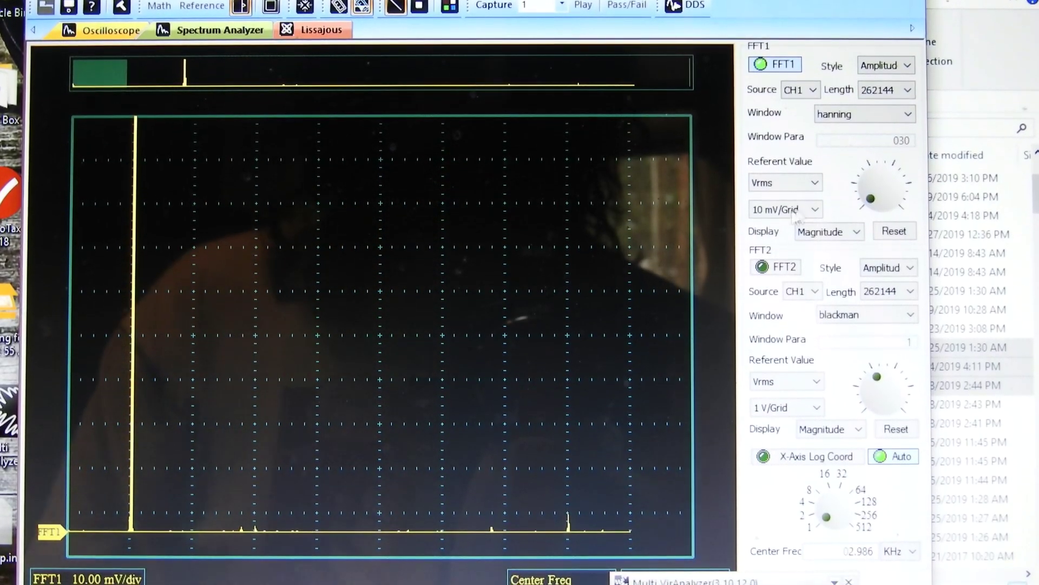
Set FFT1 to dBmW units with a 10 dBmW/Grid scale
{"action": "left_click", "coordinate": [816, 183]}
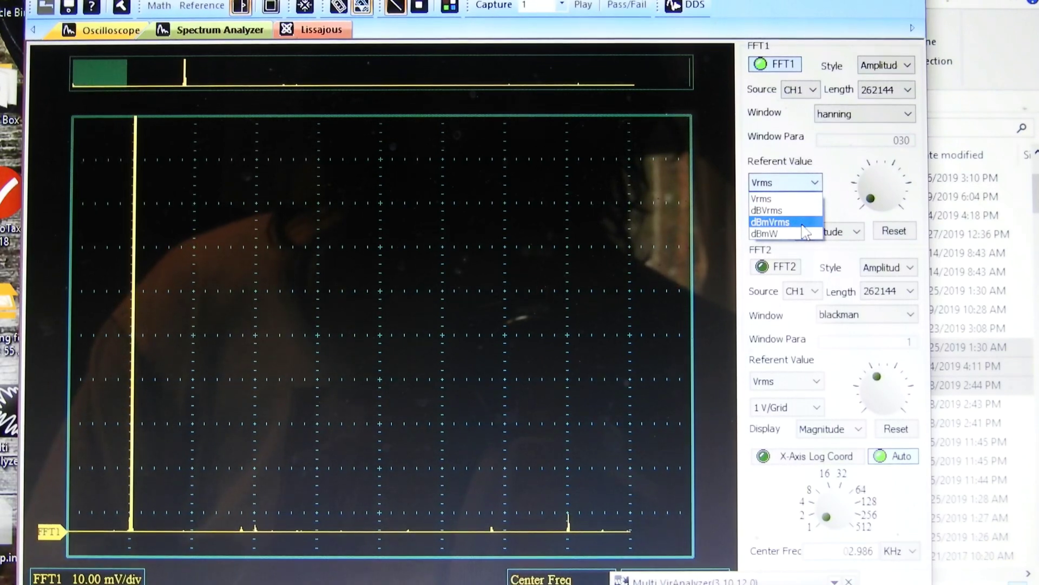
{"action": "left_click", "coordinate": [787, 236]}
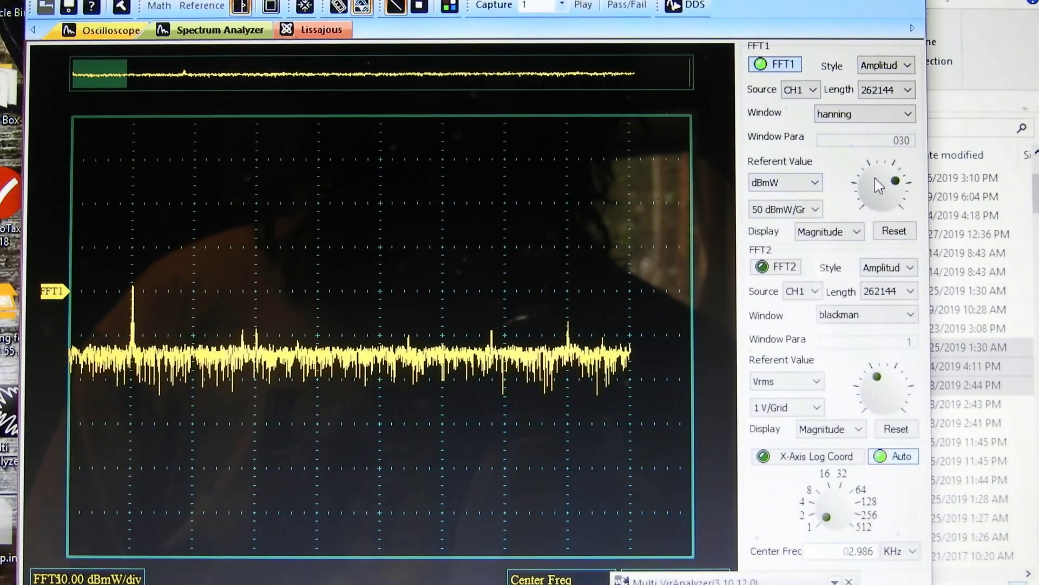
{"action": "left_click", "coordinate": [810, 184]}
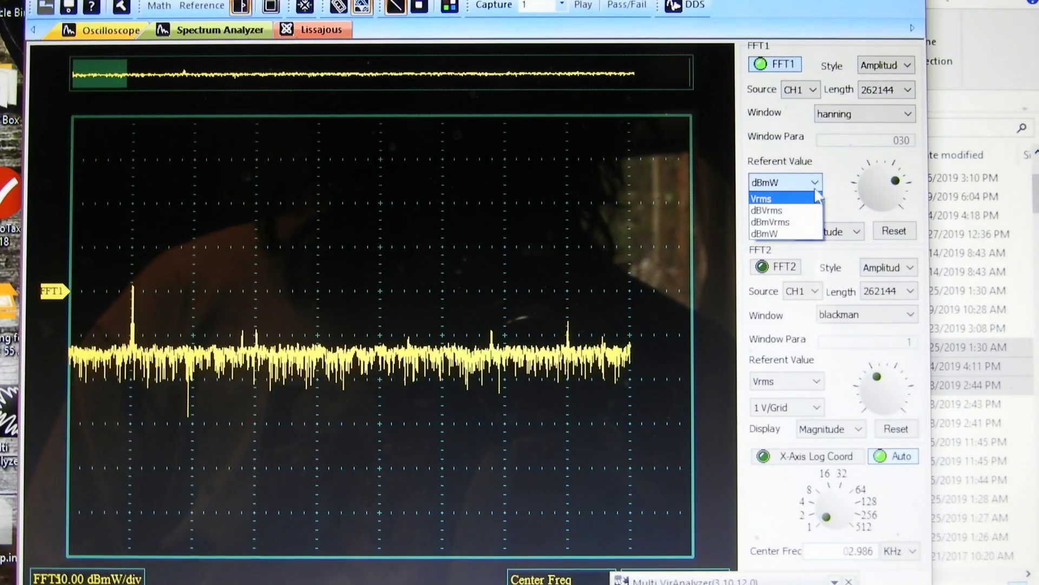
{"action": "left_click", "coordinate": [836, 203]}
{"action": "left_click", "coordinate": [816, 210]}
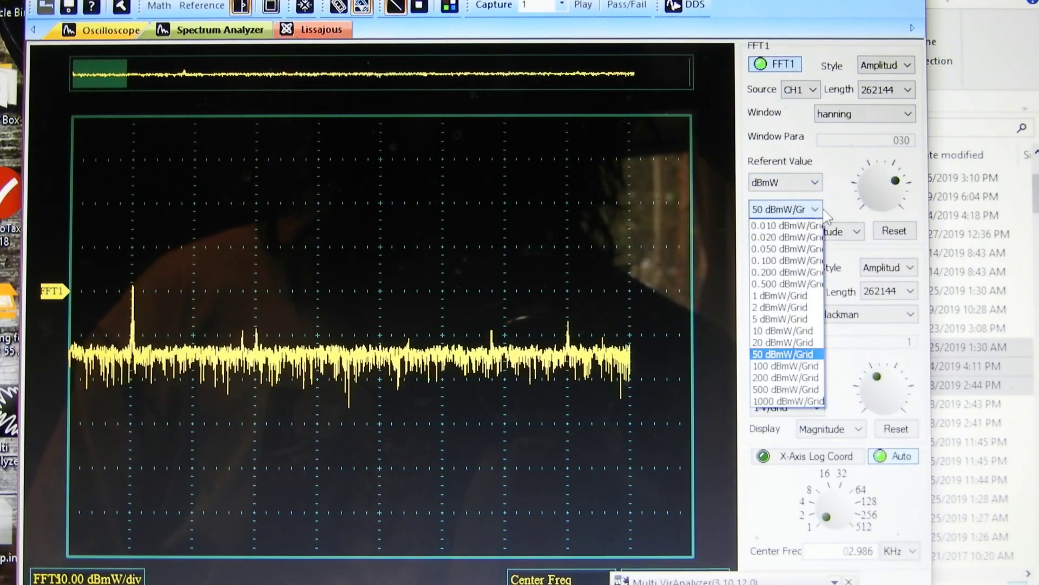
{"action": "left_click", "coordinate": [784, 330]}
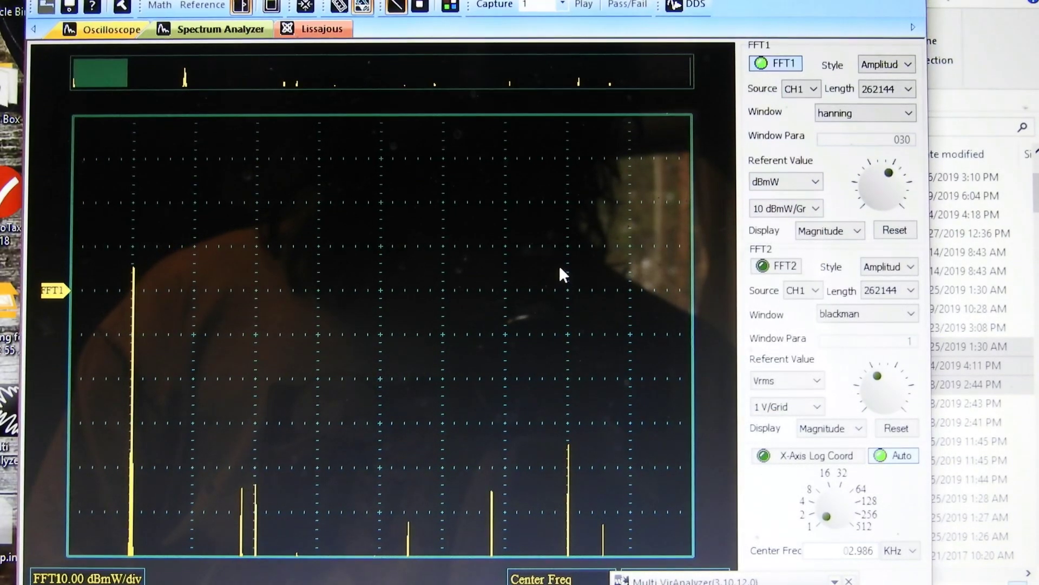
Move the dBmW trace up, then back down to about 23 dBmW, and list the grid scales
{"action": "left_click_drag", "start_coordinate": [56, 290], "coordinate": [57, 243]}
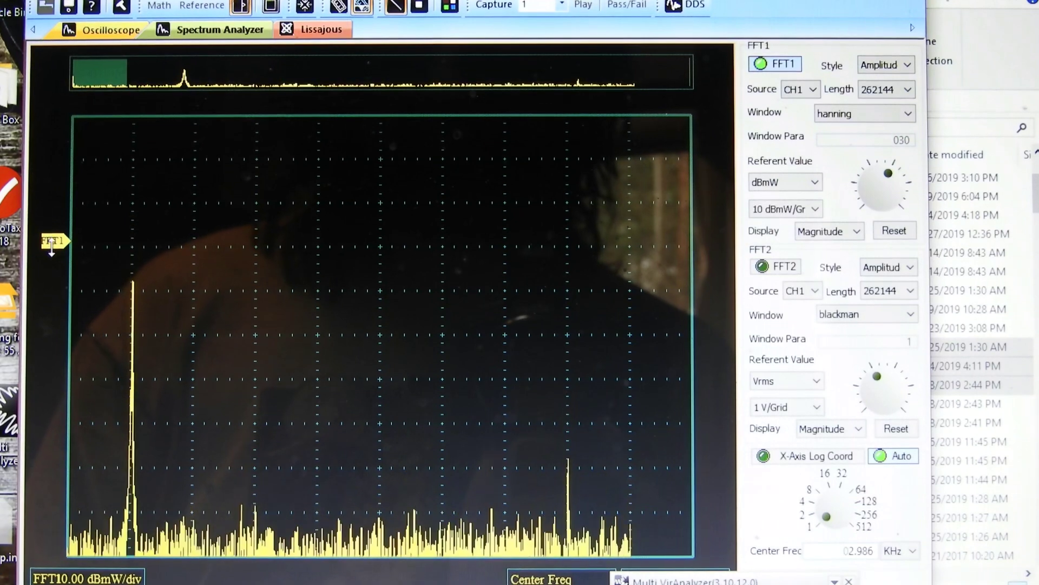
{"action": "left_click_drag", "start_coordinate": [54, 241], "coordinate": [42, 116]}
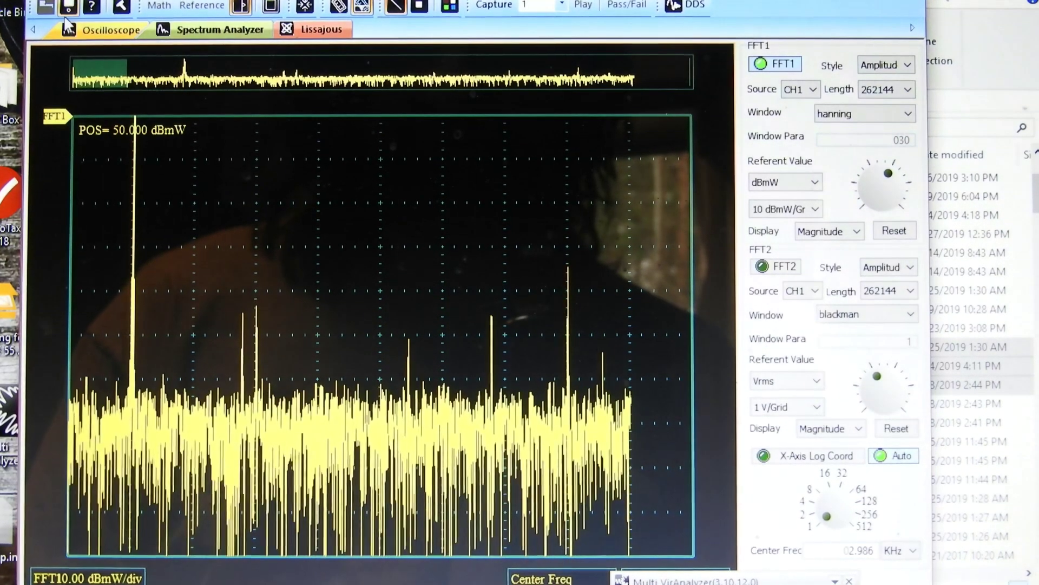
{"action": "left_click_drag", "start_coordinate": [55, 115], "coordinate": [53, 234]}
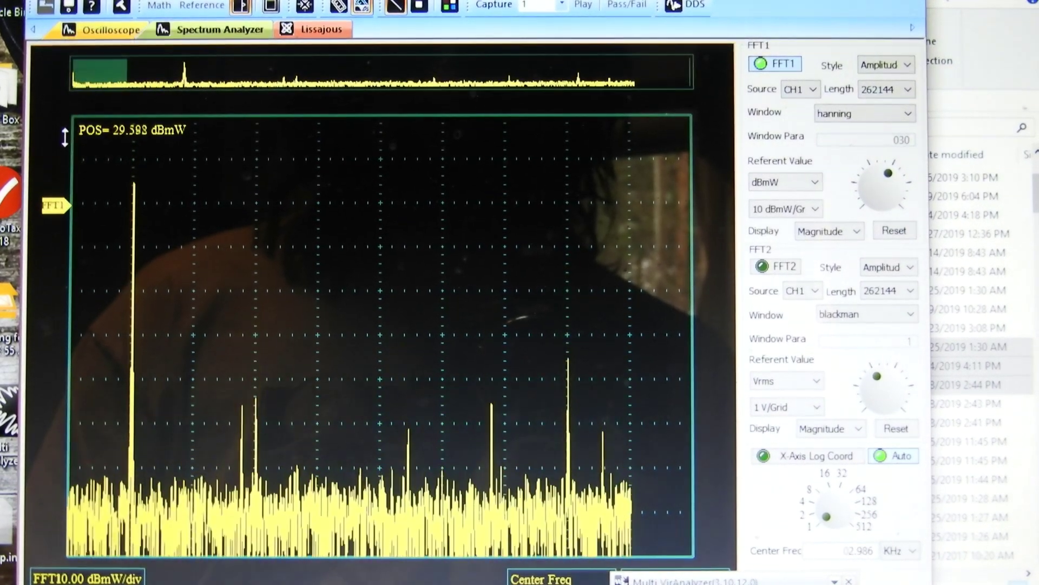
{"action": "left_click", "coordinate": [817, 210]}
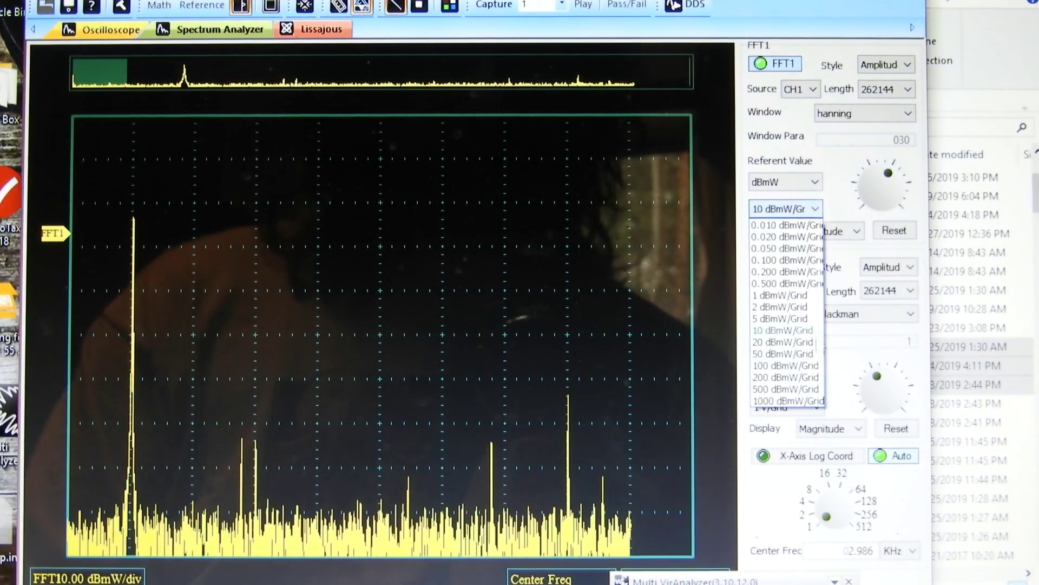